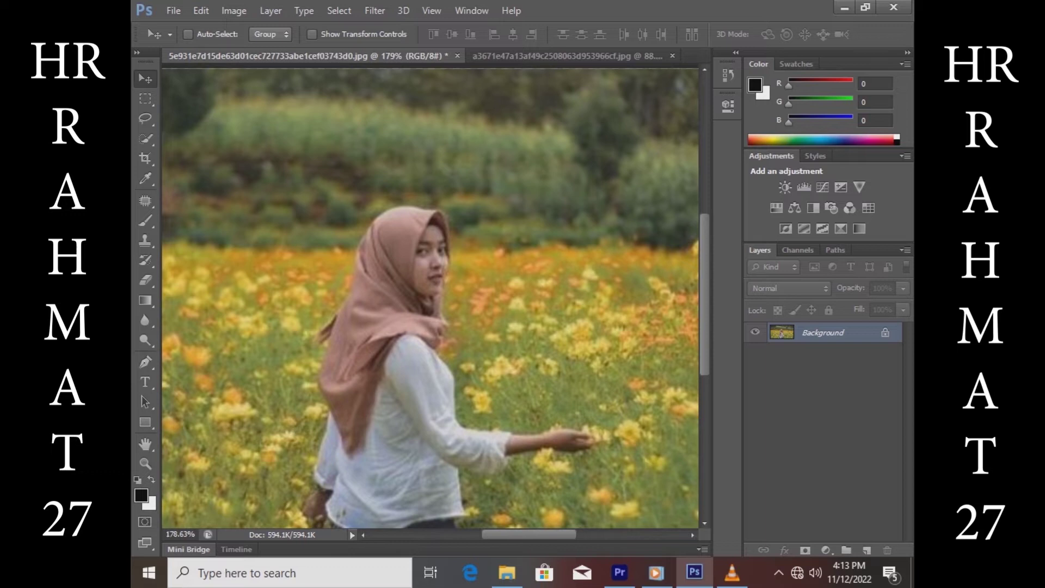
Zoom out so the whole flower-field photo fits the window.
{"action": "scroll", "coordinate": [430, 297], "scroll_direction": "down", "scroll_amount": 3}
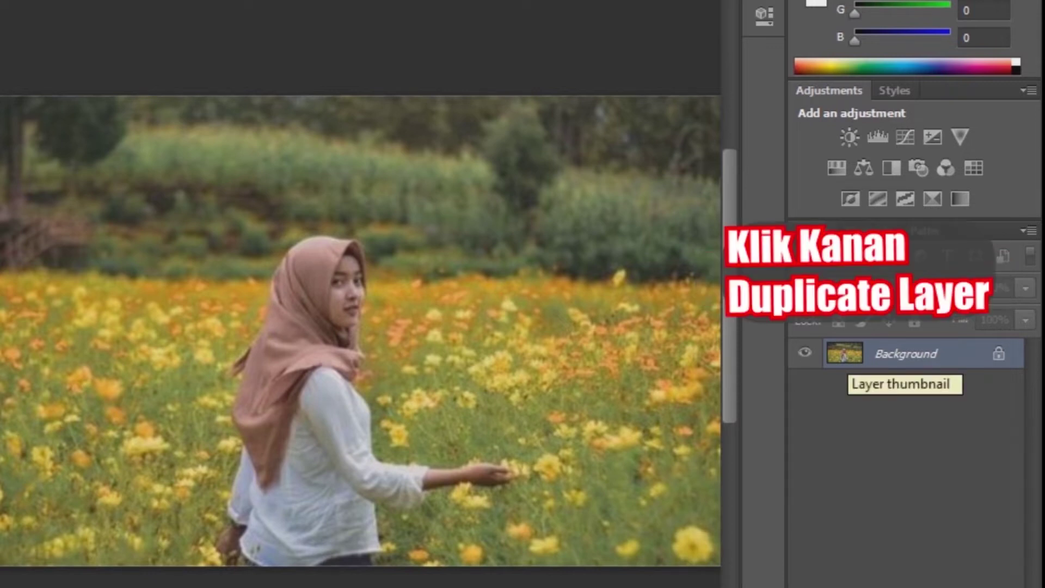
Duplicate the Background layer as a new layer named CARA 1.
{"action": "right_click", "coordinate": [844, 354]}
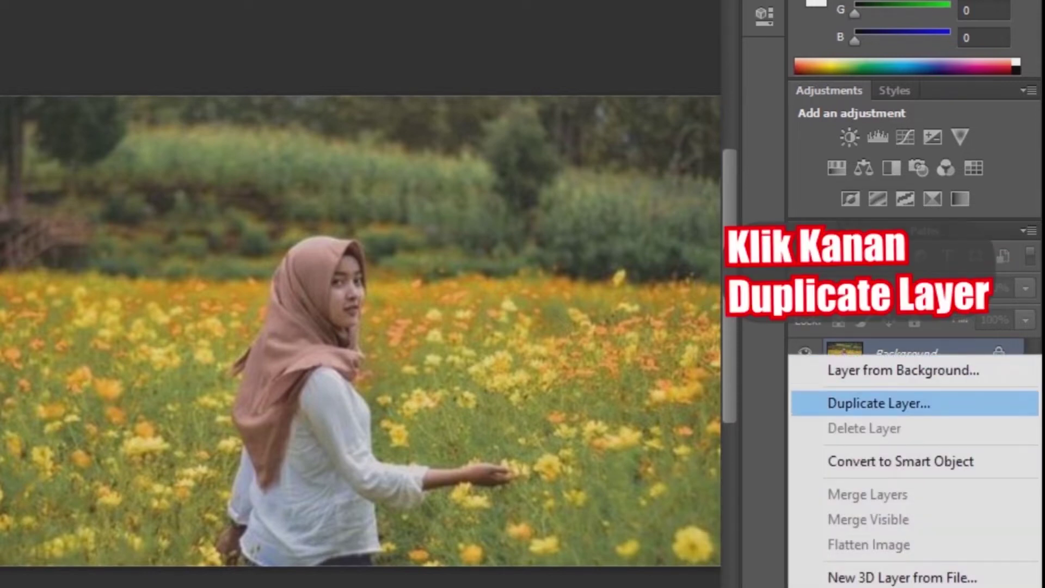
{"action": "left_click", "coordinate": [879, 403]}
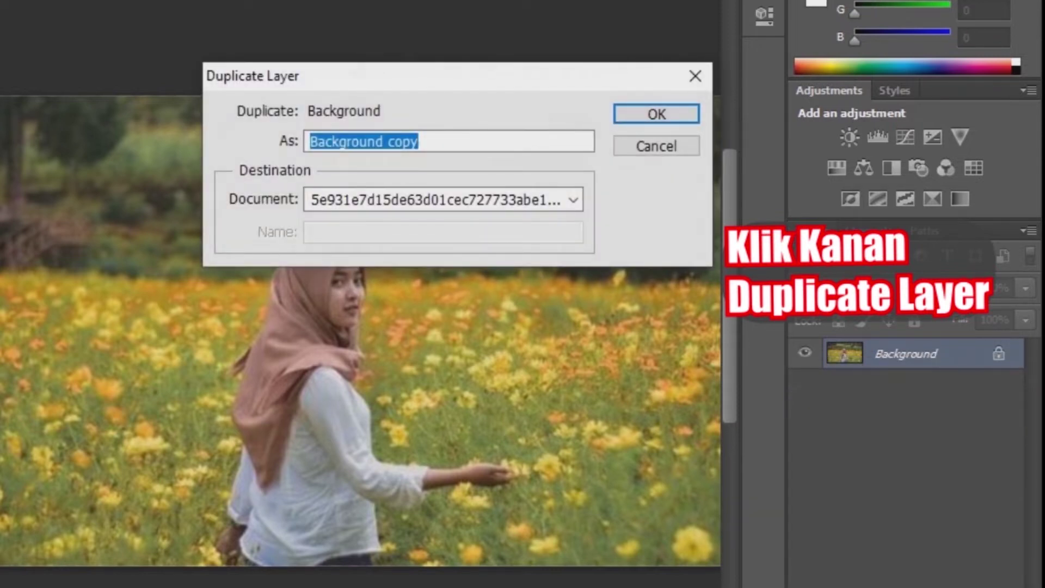
{"action": "type", "text": "CARA "}
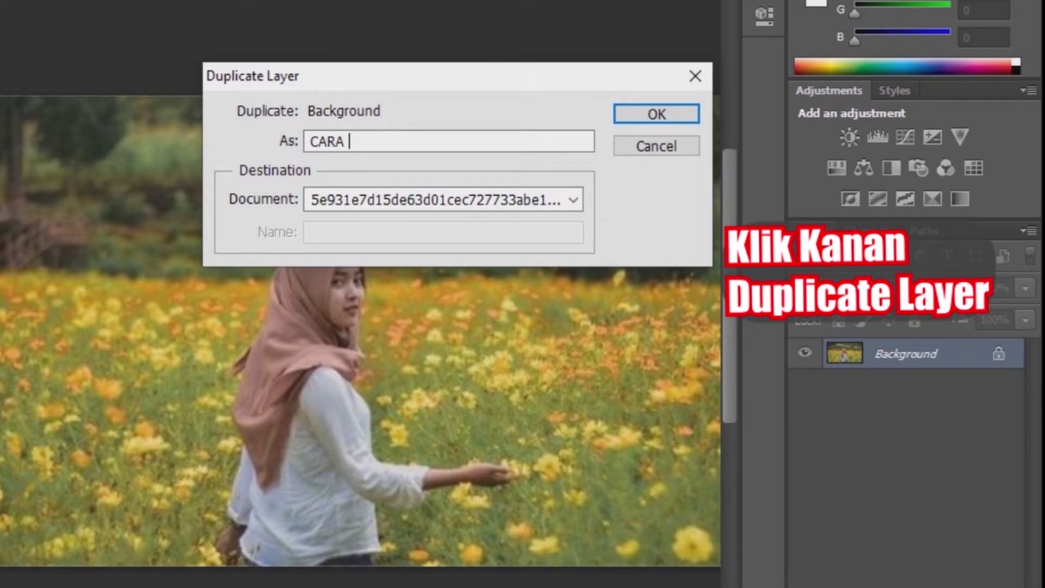
{"action": "type", "text": "1"}
{"action": "key", "text": "Return"}
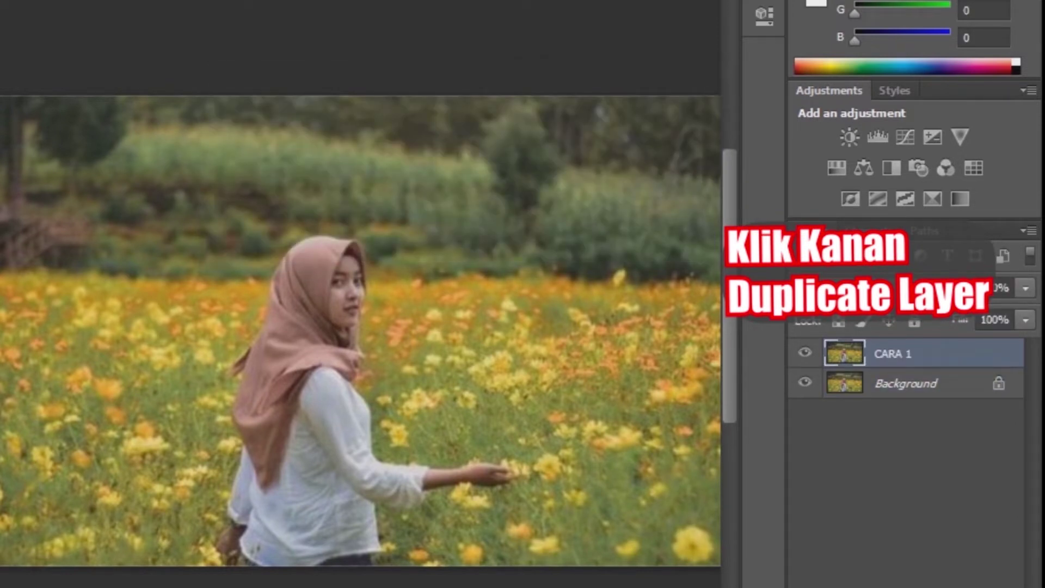
Duplicate the Background layer again as a layer named CARA 2.
{"action": "right_click", "coordinate": [904, 383]}
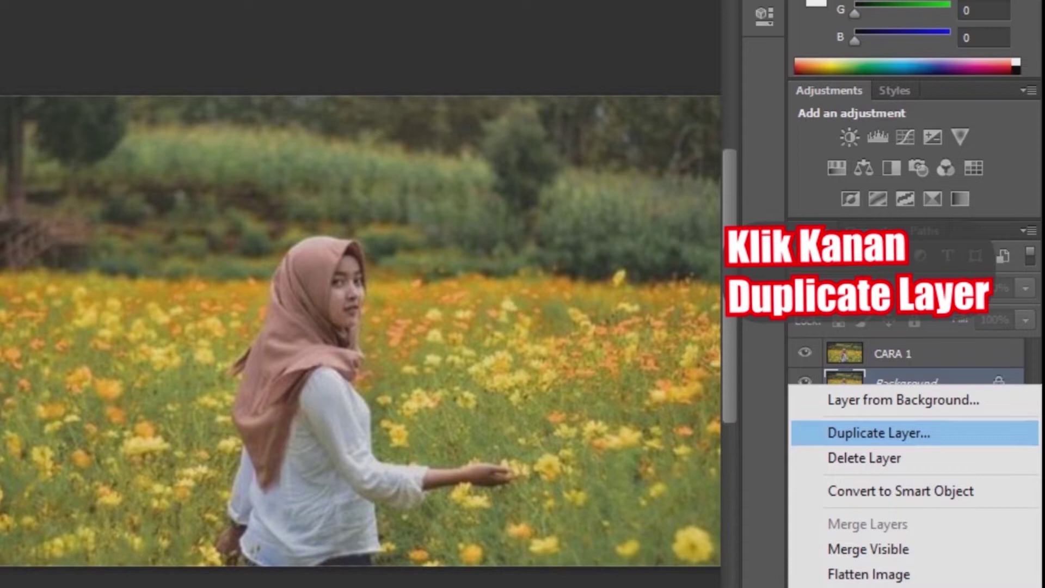
{"action": "left_click", "coordinate": [879, 433]}
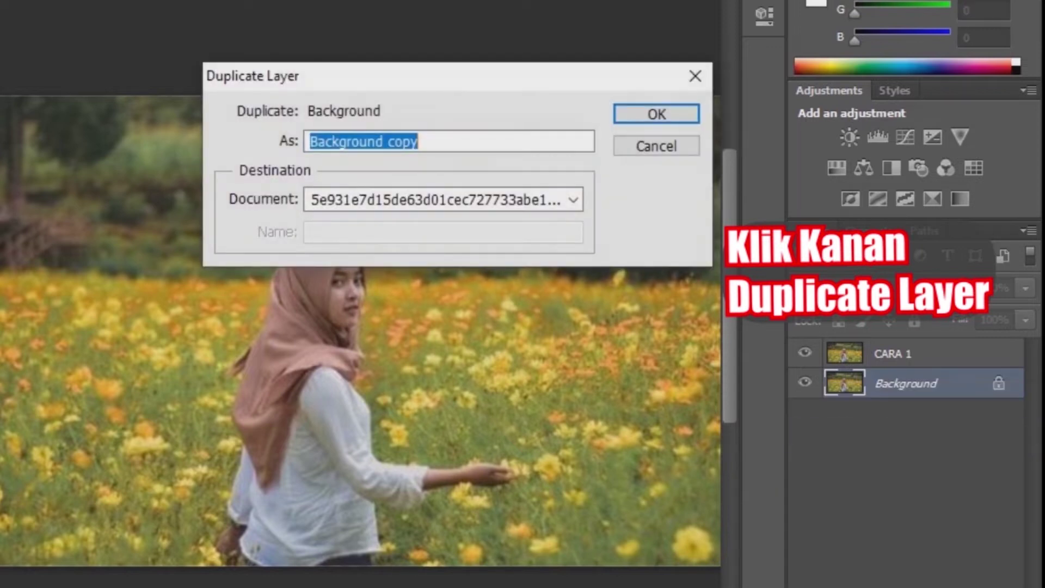
{"action": "type", "text": "CARA"}
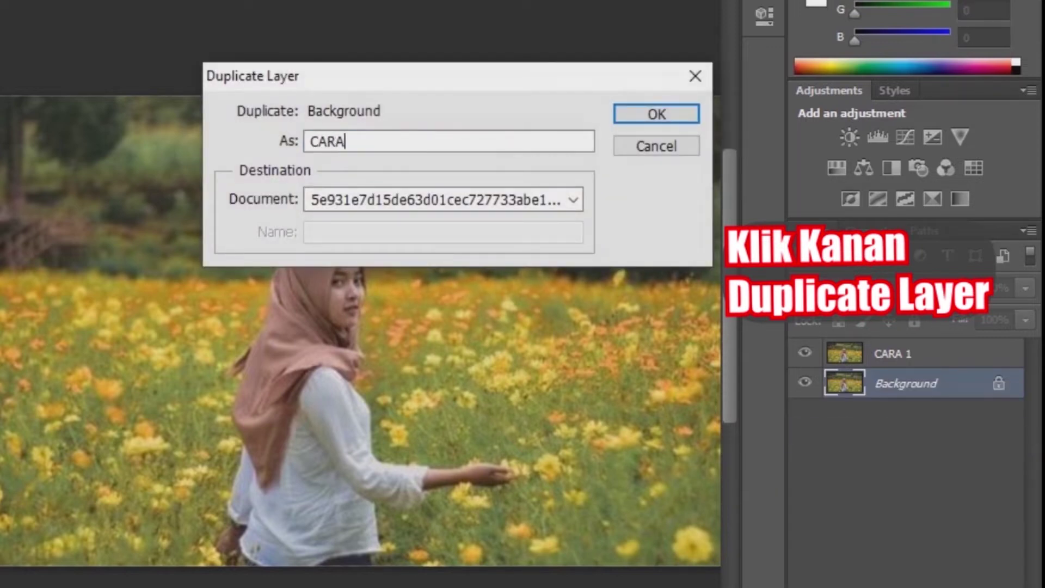
{"action": "type", "text": " 2"}
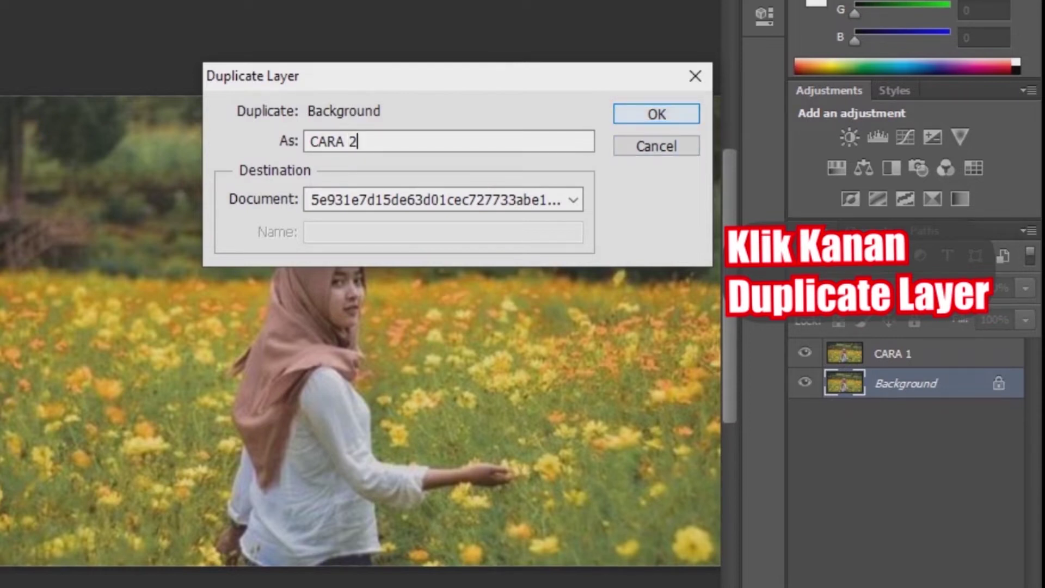
{"action": "left_click", "coordinate": [657, 114]}
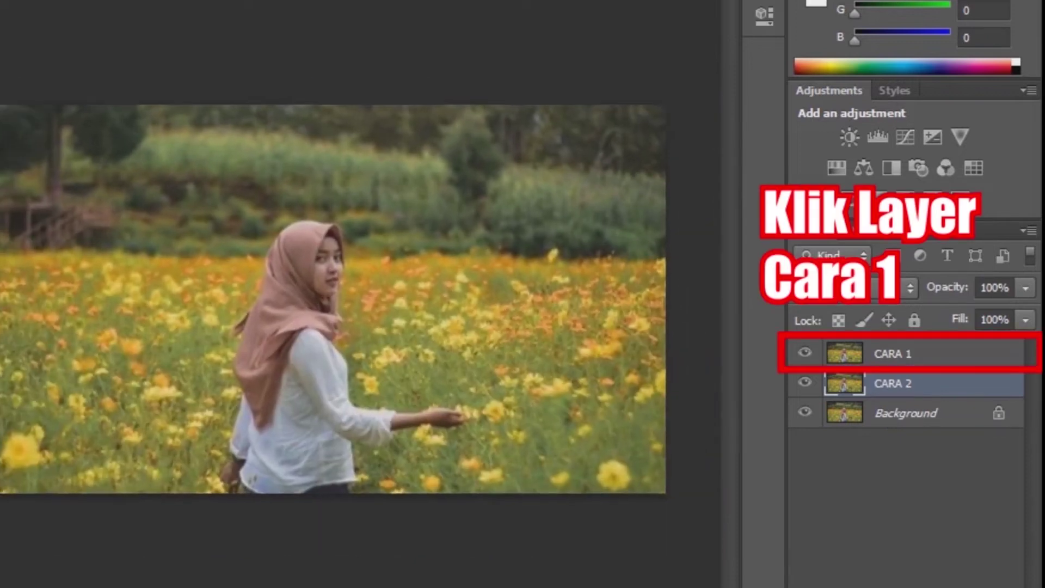
Make CARA 1 the active layer and bring up the healing and patching tools.
{"action": "left_click", "coordinate": [893, 354]}
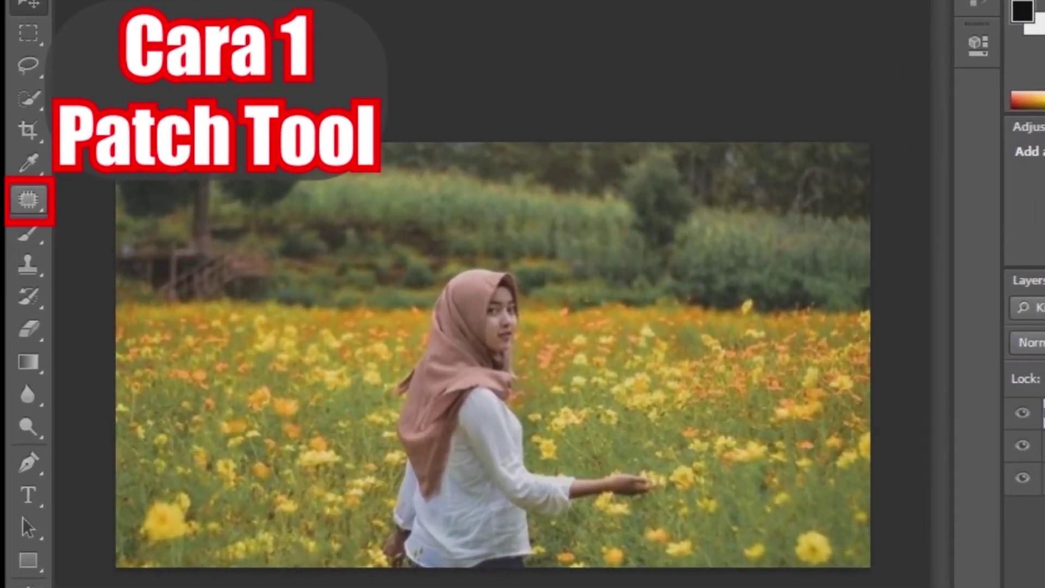
{"action": "left_click", "coordinate": [28, 200]}
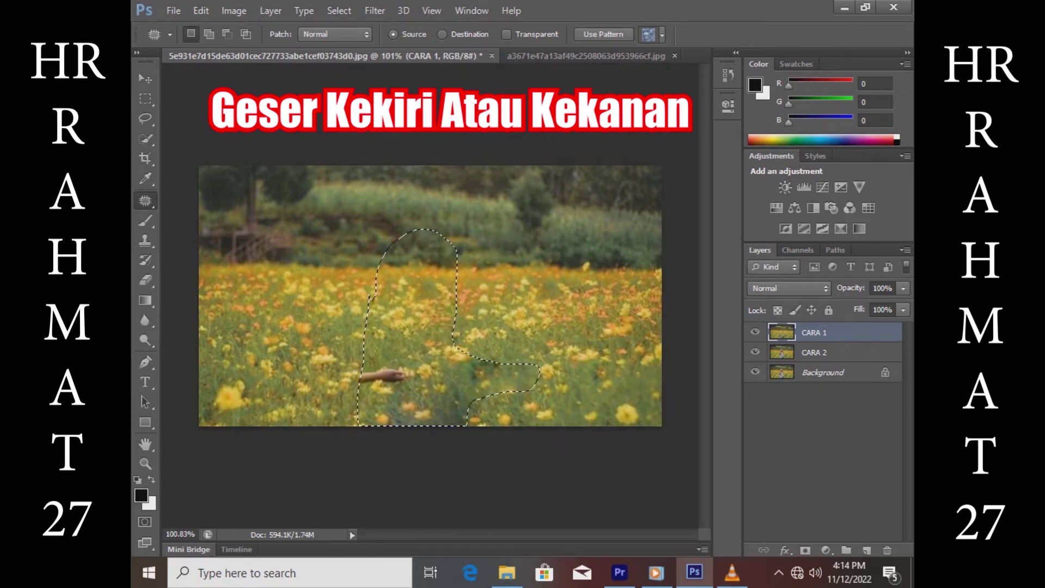
Patch the leftover arm with grass from its left, then deselect.
{"action": "key", "text": "ctrl+d"}
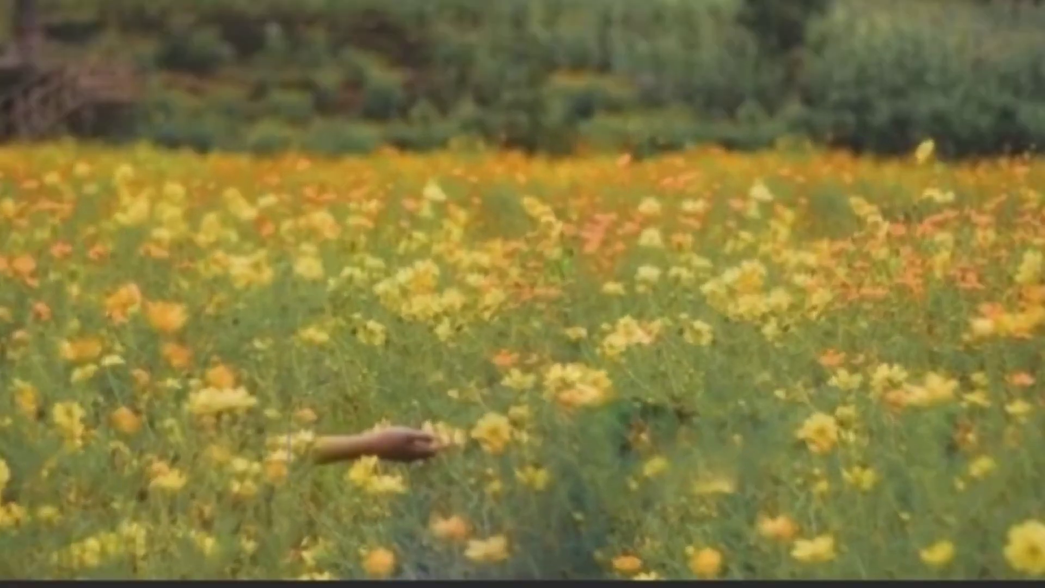
{"action": "left_click_drag", "start_coordinate": [490, 576], "coordinate": [326, 539]}
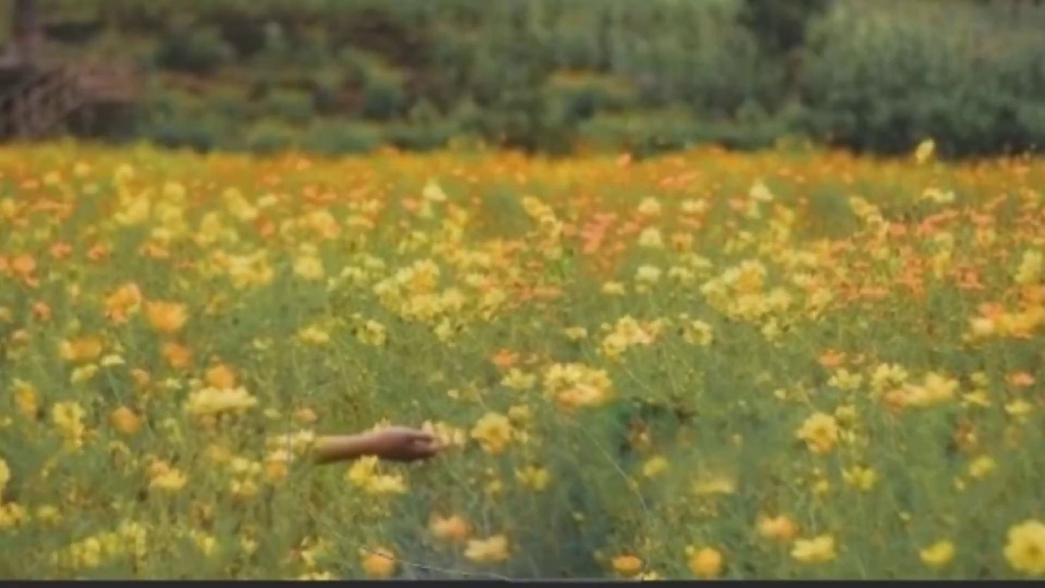
{"action": "left_click_drag", "start_coordinate": [469, 479], "coordinate": [194, 479]}
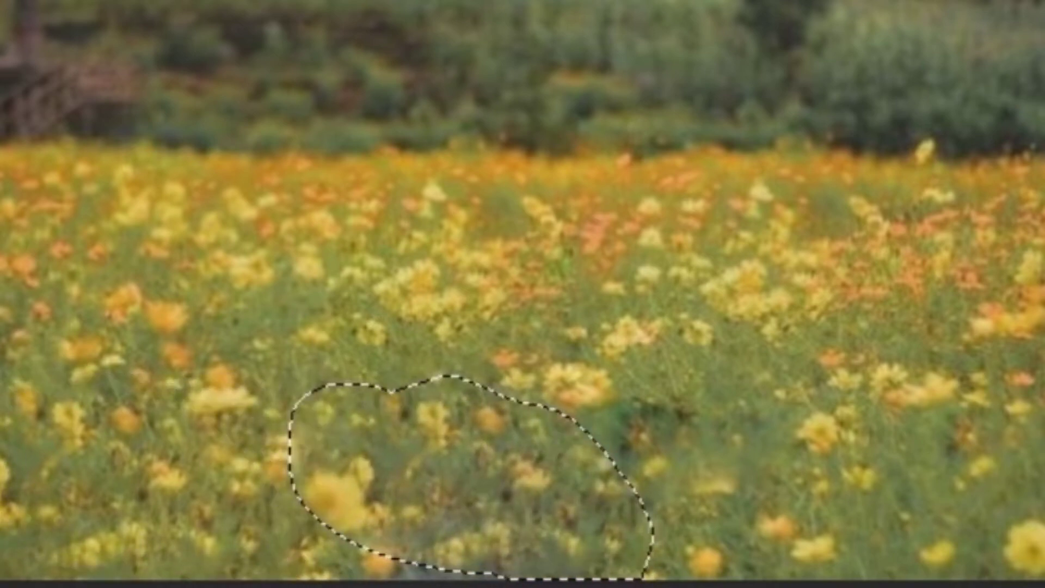
{"action": "key", "text": "ctrl+d"}
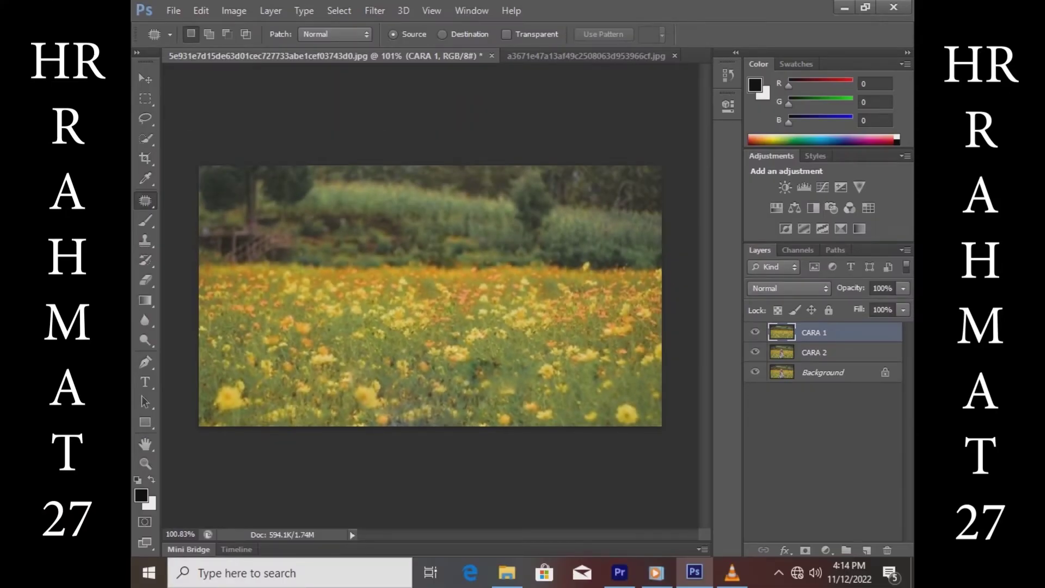
Switch to the Move Tool and toggle CARA 1 off and on to compare with the original.
{"action": "left_click", "coordinate": [145, 79]}
{"action": "scroll", "coordinate": [430, 346], "scroll_direction": "up", "scroll_amount": 1}
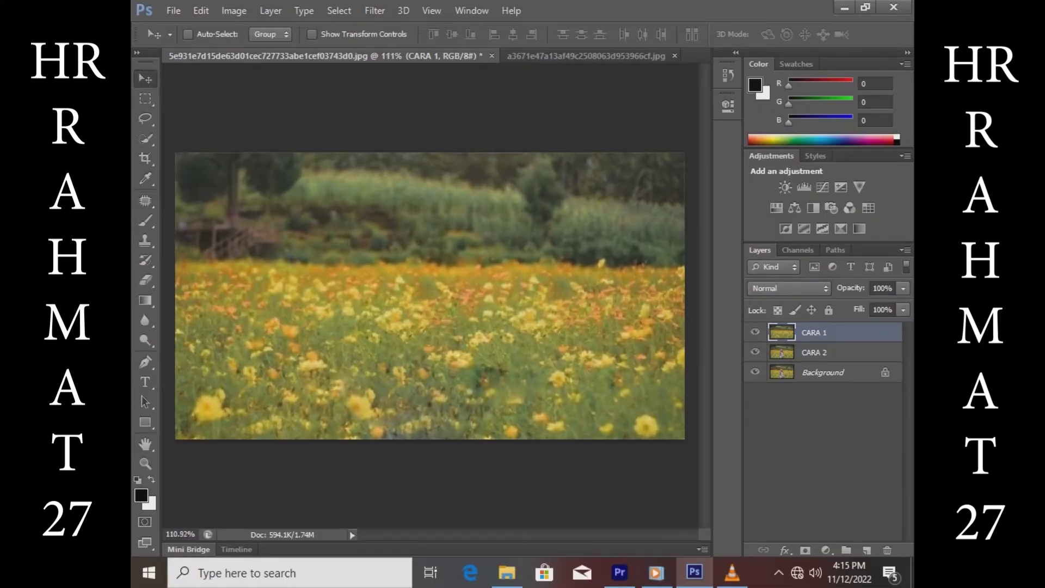
{"action": "scroll", "coordinate": [430, 346], "scroll_direction": "up", "scroll_amount": 2}
{"action": "scroll", "coordinate": [430, 345], "scroll_direction": "up", "scroll_amount": 1}
{"action": "scroll", "coordinate": [430, 346], "scroll_direction": "up", "scroll_amount": 1}
{"action": "scroll", "coordinate": [430, 297], "scroll_direction": "down", "scroll_amount": 2}
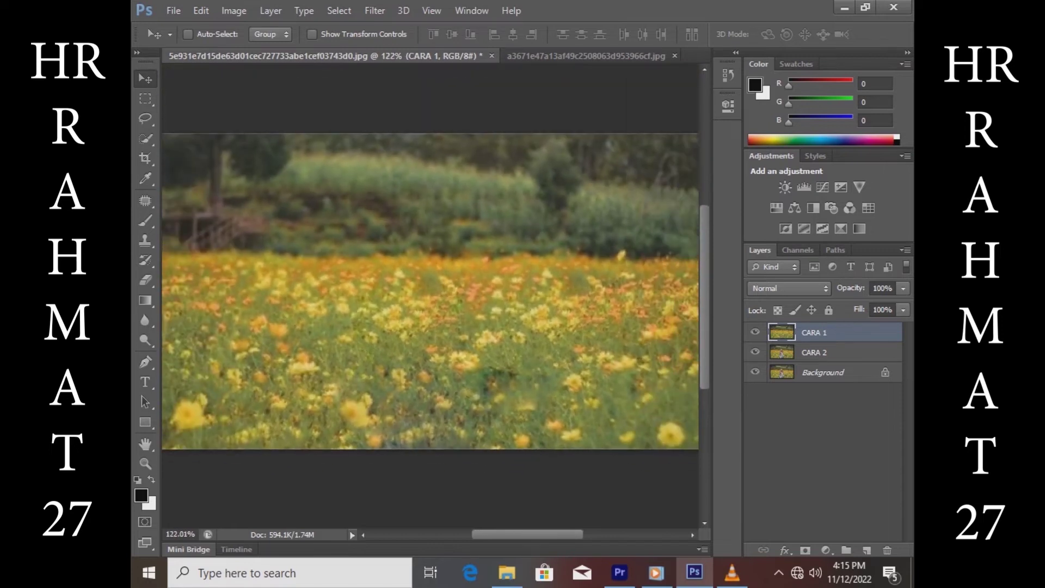
{"action": "scroll", "coordinate": [431, 297], "scroll_direction": "down", "scroll_amount": 2}
{"action": "scroll", "coordinate": [430, 297], "scroll_direction": "down", "scroll_amount": 1}
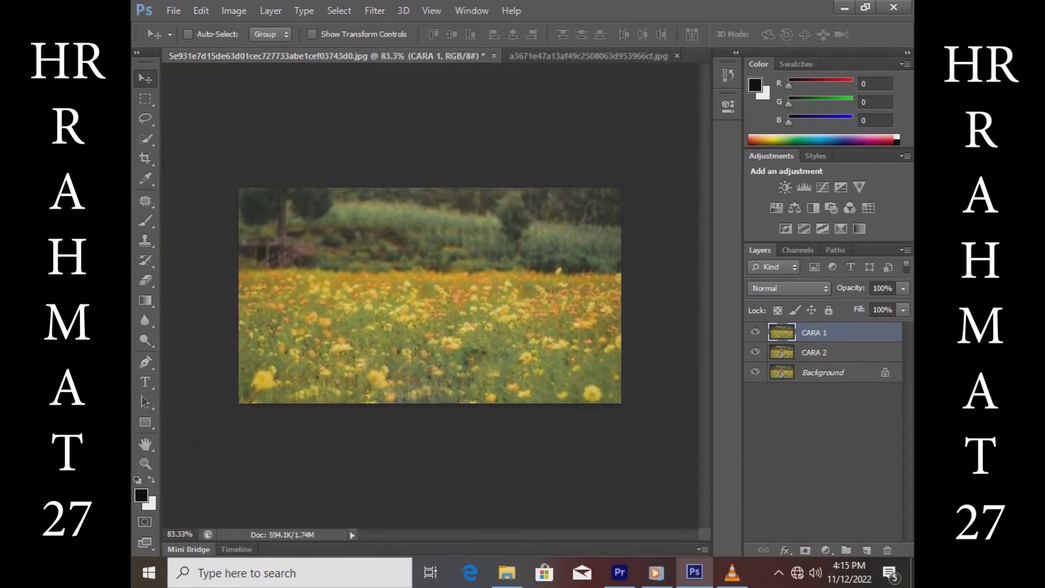
{"action": "left_click", "coordinate": [755, 332]}
{"action": "left_click", "coordinate": [755, 332]}
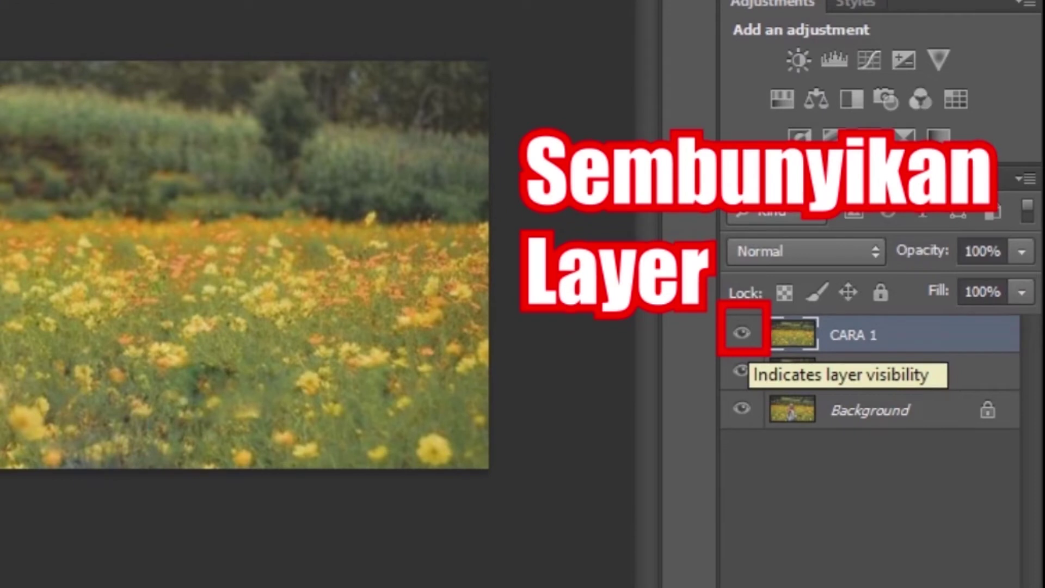
Hide CARA 1, make CARA 2 active, and bring up the stamp tools for cloning.
{"action": "left_click", "coordinate": [741, 333]}
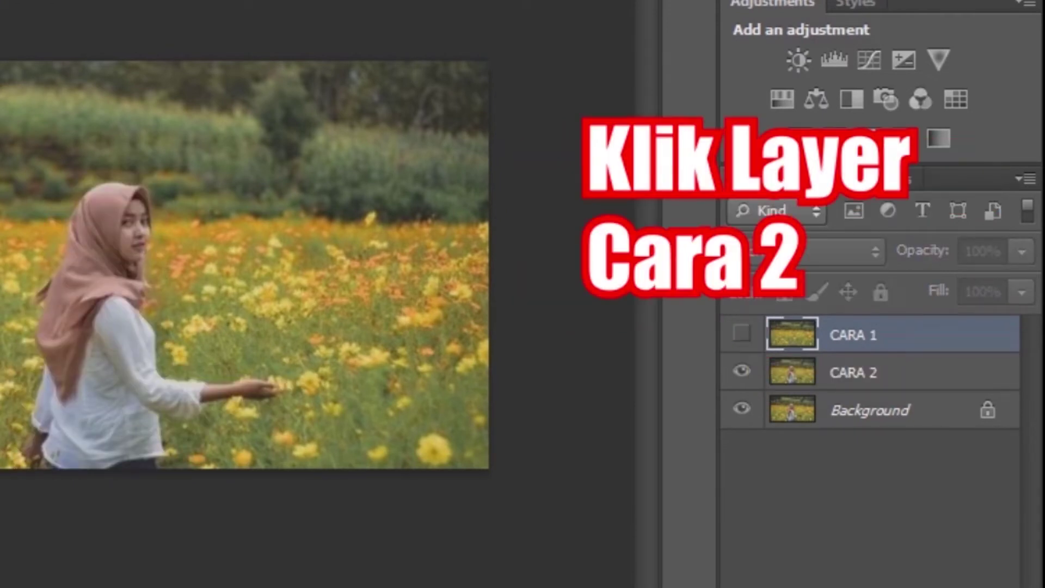
{"action": "left_click", "coordinate": [854, 373]}
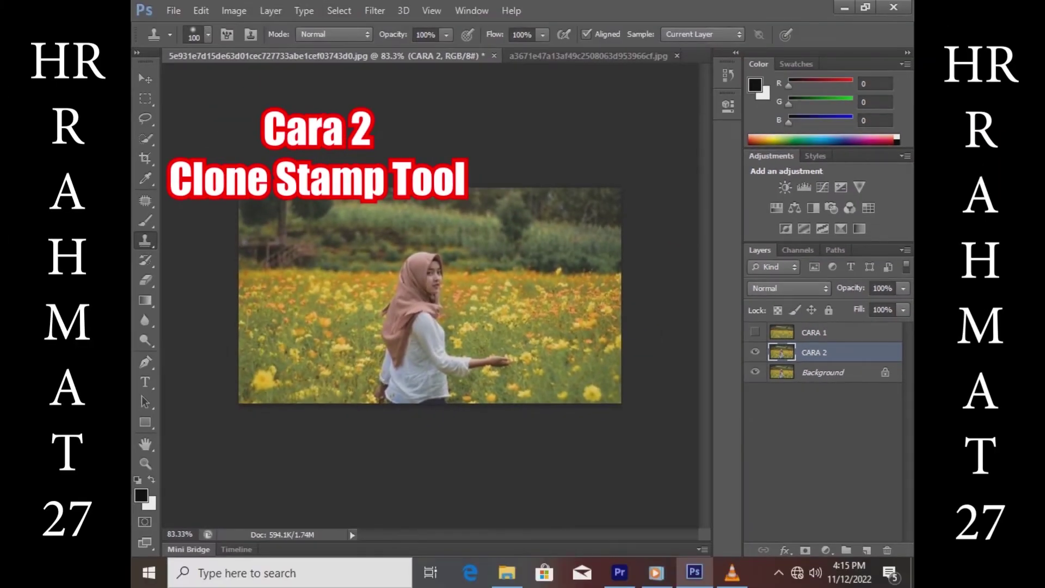
{"action": "right_click", "coordinate": [145, 240]}
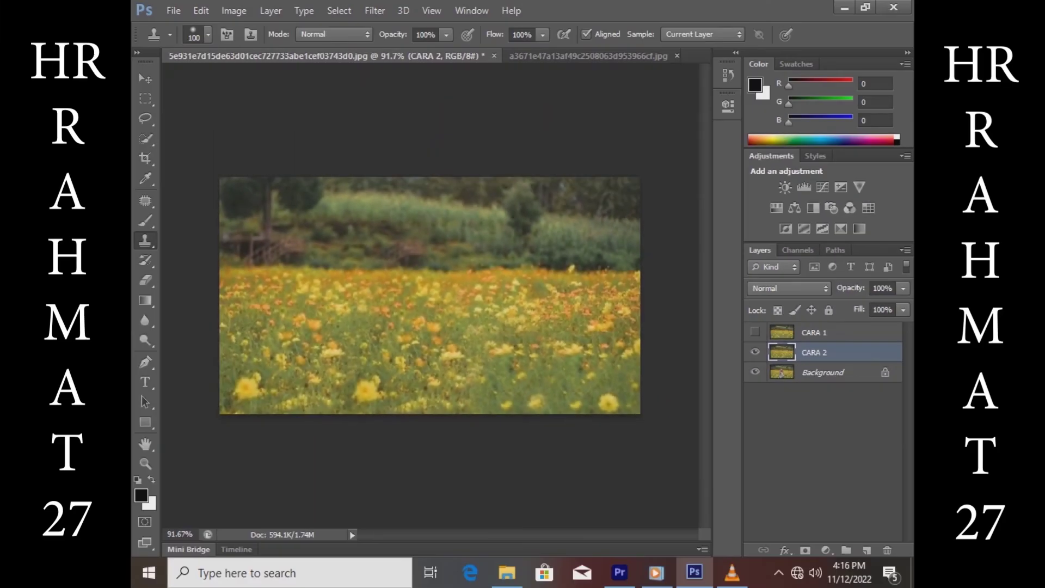
Toggle CARA 2's visibility repeatedly to compare the cloned result with the original.
{"action": "left_click", "coordinate": [755, 351]}
{"action": "left_click", "coordinate": [755, 351]}
{"action": "left_click", "coordinate": [755, 351]}
{"action": "left_click", "coordinate": [755, 352]}
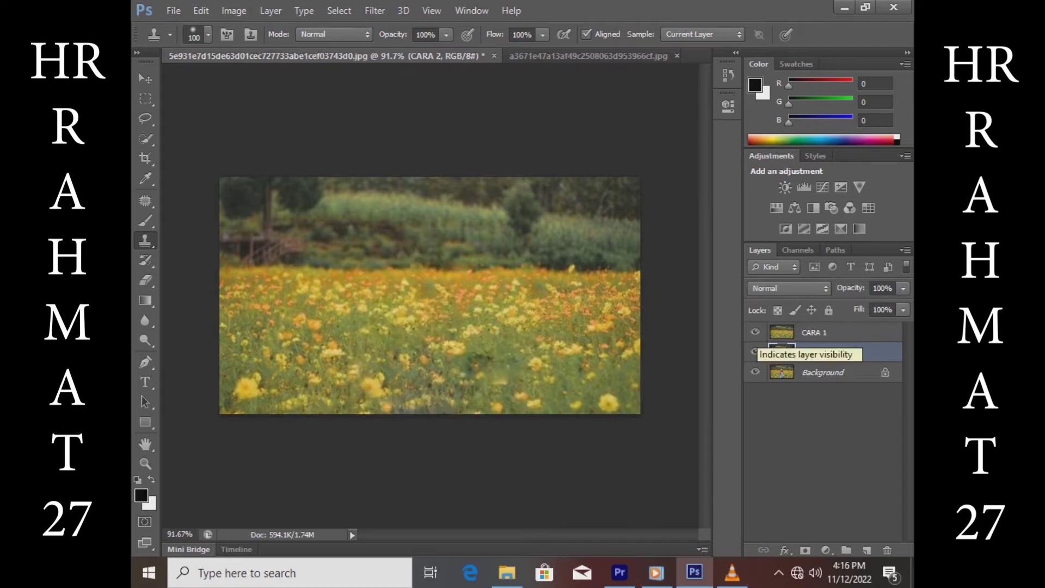
{"action": "left_click", "coordinate": [756, 351]}
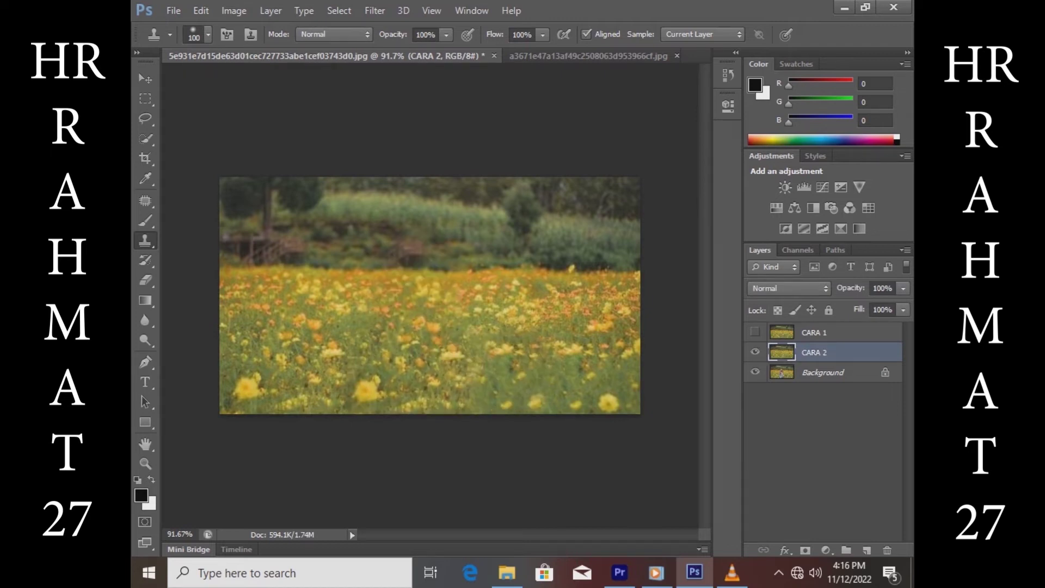
Toggle CARA 2 and CARA 1 visibility to compare, leaving CARA 1 hidden.
{"action": "left_click", "coordinate": [755, 351]}
{"action": "left_click", "coordinate": [755, 331]}
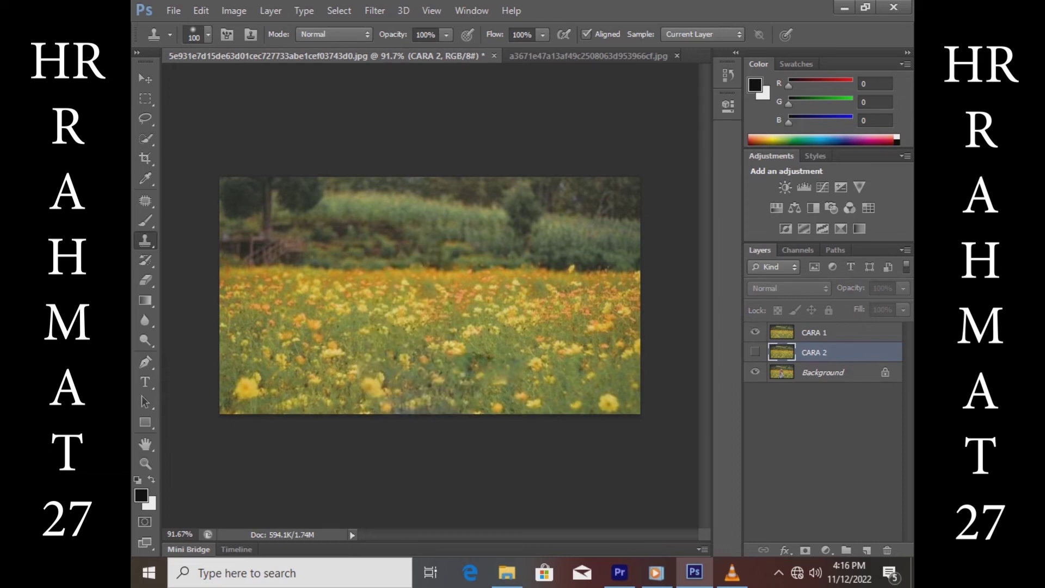
{"action": "left_click", "coordinate": [756, 332]}
{"action": "left_click", "coordinate": [755, 331]}
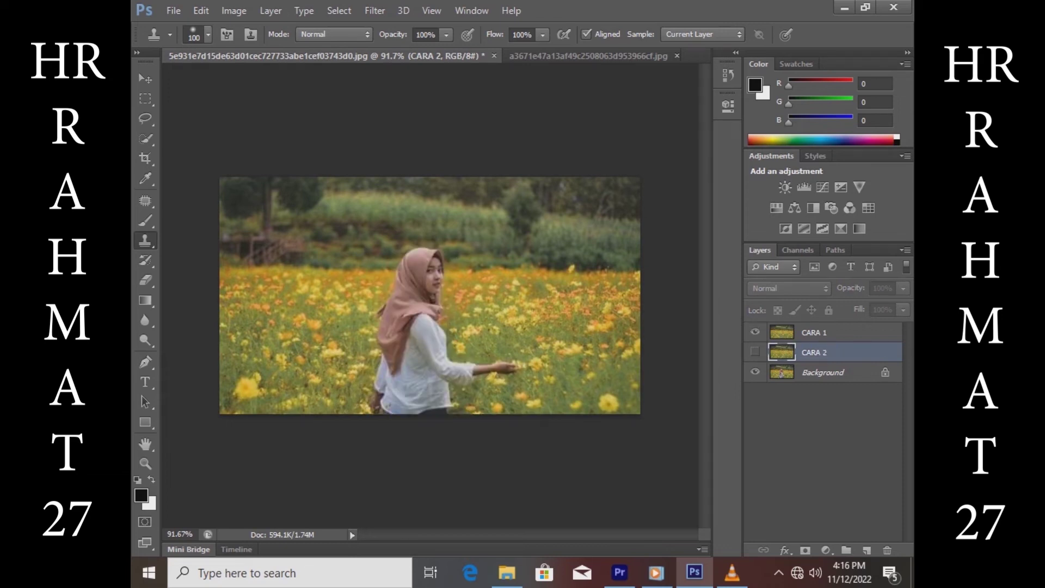
{"action": "left_click", "coordinate": [755, 331]}
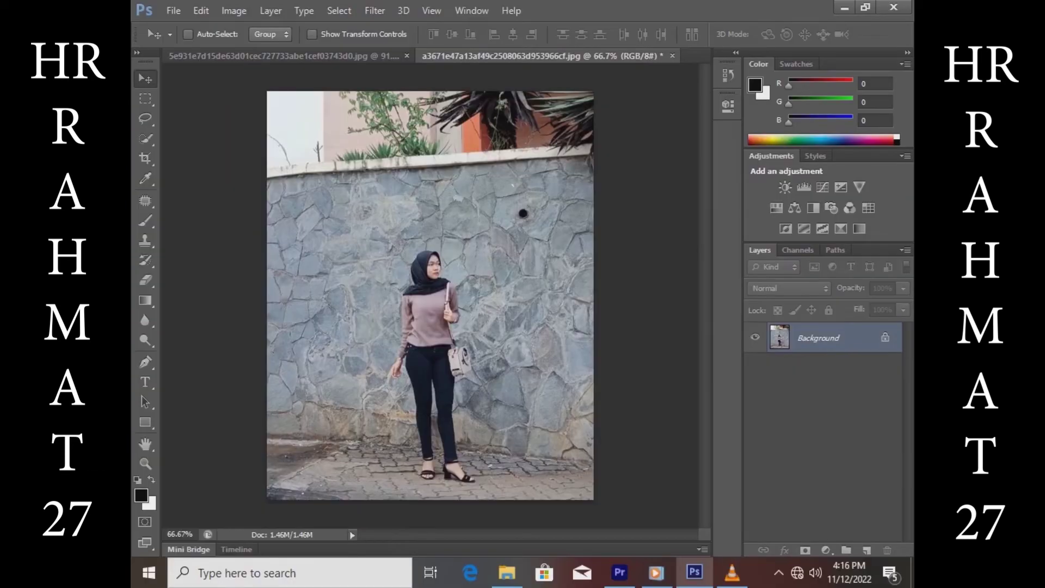
Duplicate the stone-wall Background layer as CARA 1.
{"action": "right_click", "coordinate": [817, 338]}
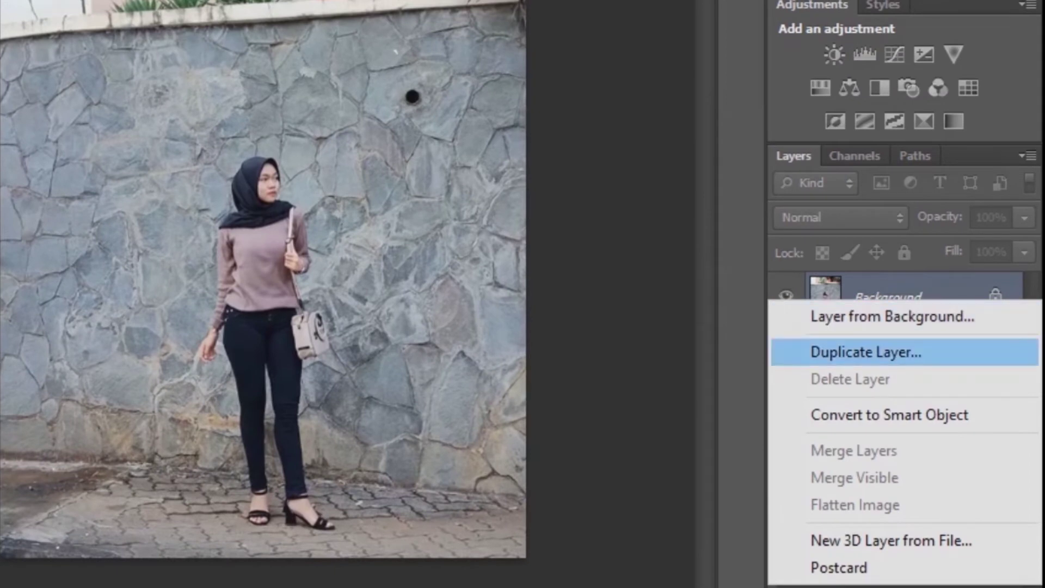
{"action": "left_click", "coordinate": [866, 352]}
{"action": "type", "text": "CARA 1"}
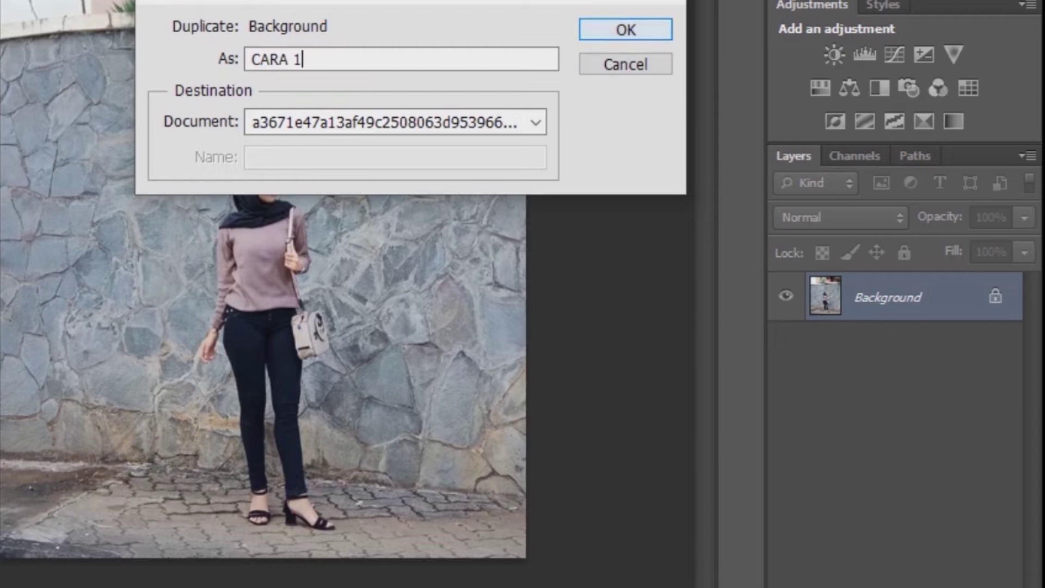
{"action": "key", "text": "Return"}
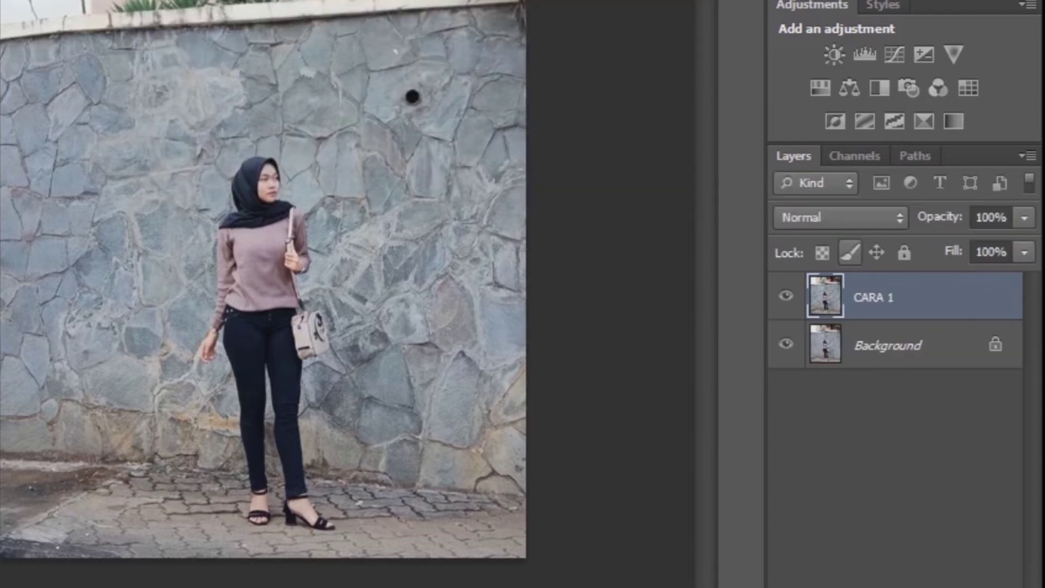
Duplicate the Background layer again as CARA 2, then select CARA 1.
{"action": "right_click", "coordinate": [773, 344]}
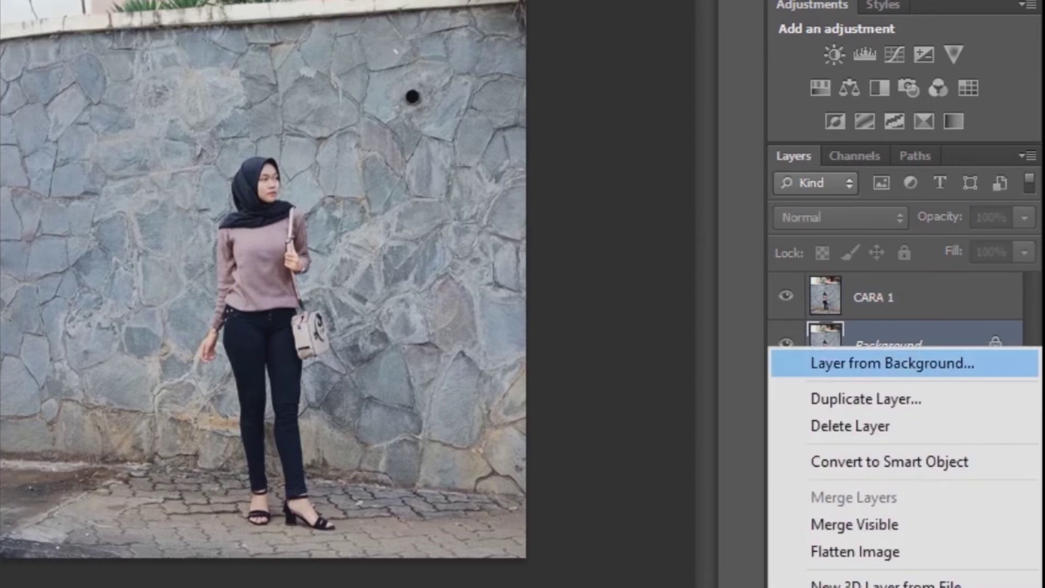
{"action": "left_click", "coordinate": [866, 398]}
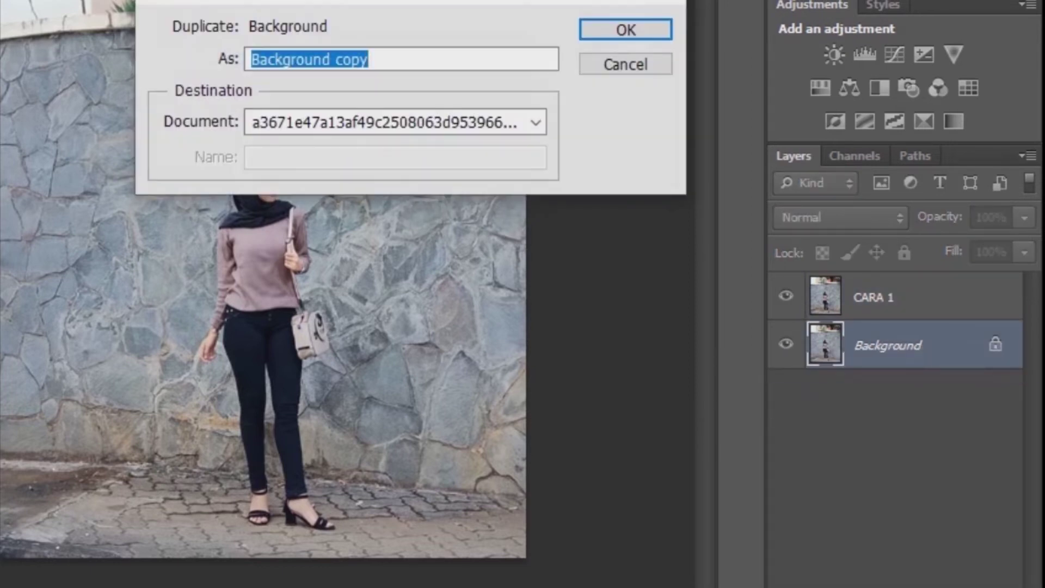
{"action": "type", "text": "CARA "}
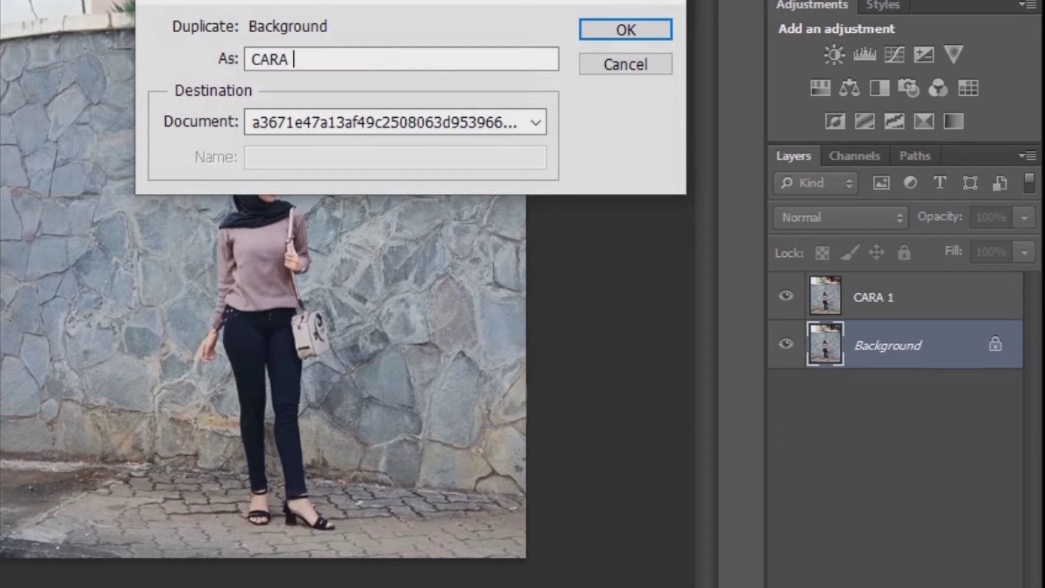
{"action": "type", "text": "2"}
{"action": "left_click", "coordinate": [626, 29]}
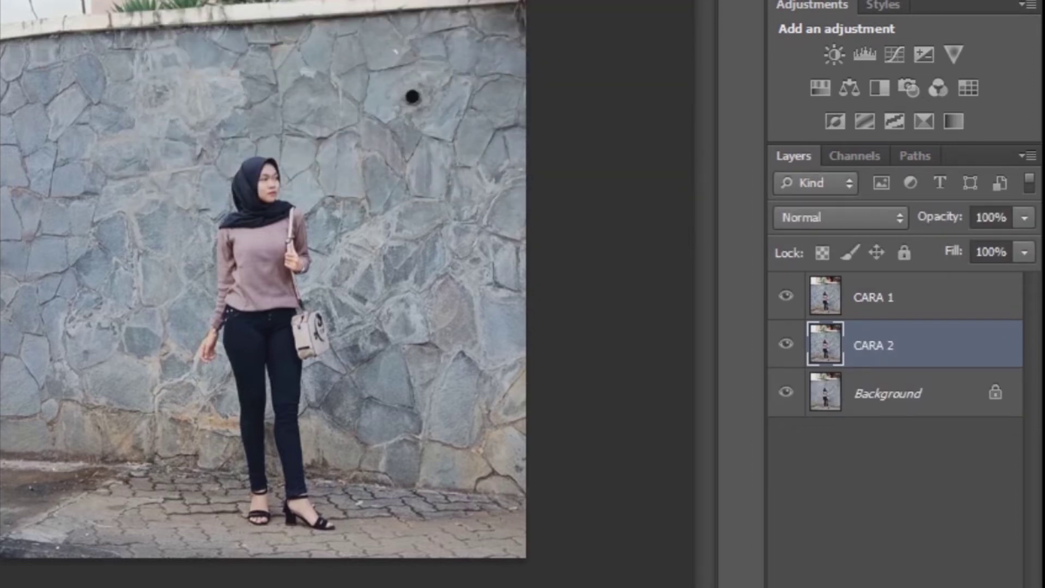
{"action": "key", "text": "alt+bracketright"}
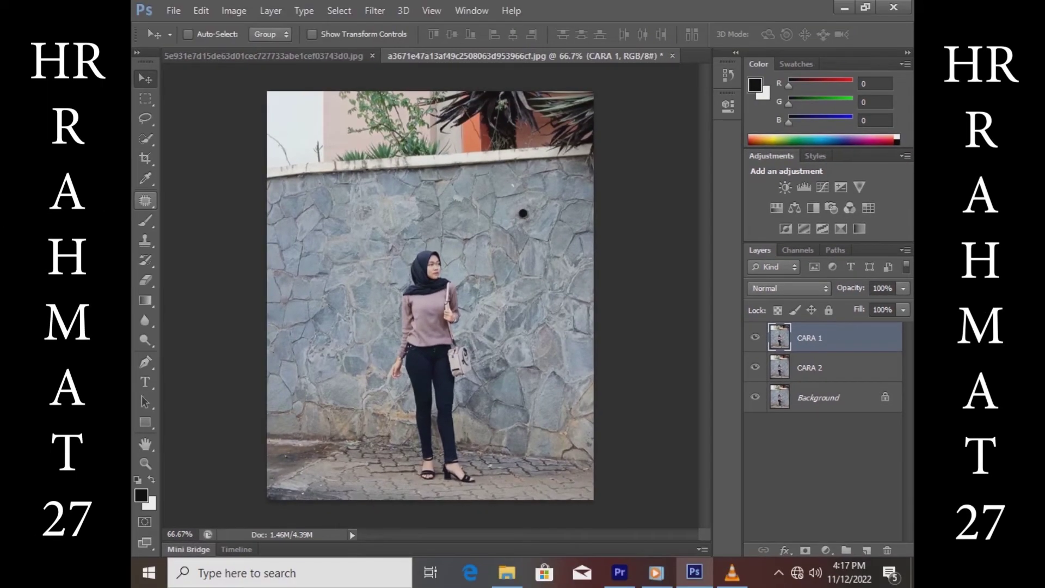
{"action": "right_click", "coordinate": [31, 31]}
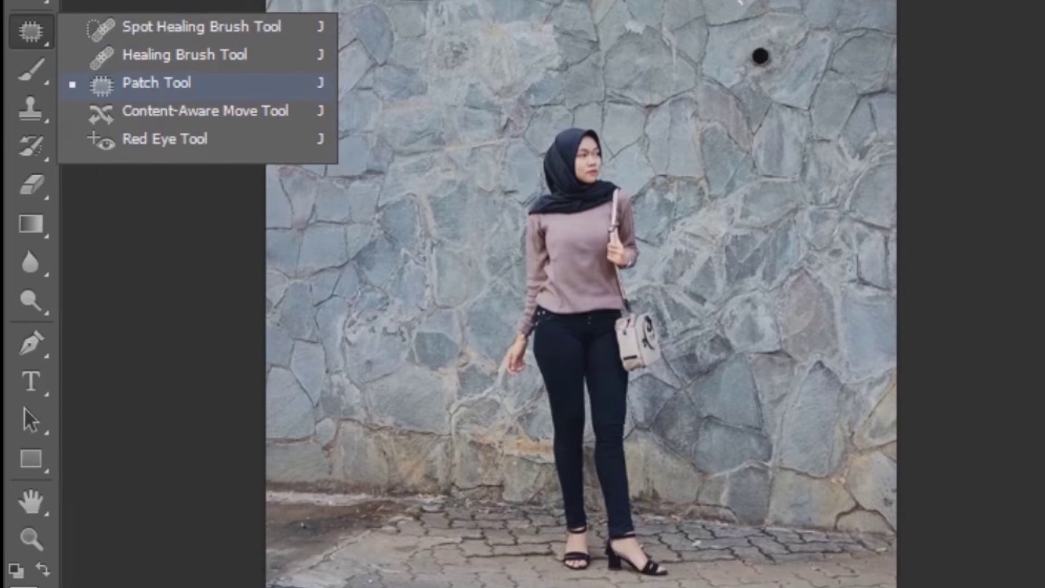
Patch the woman with wall texture from her left using the Patch Tool, then deselect.
{"action": "left_click", "coordinate": [157, 83]}
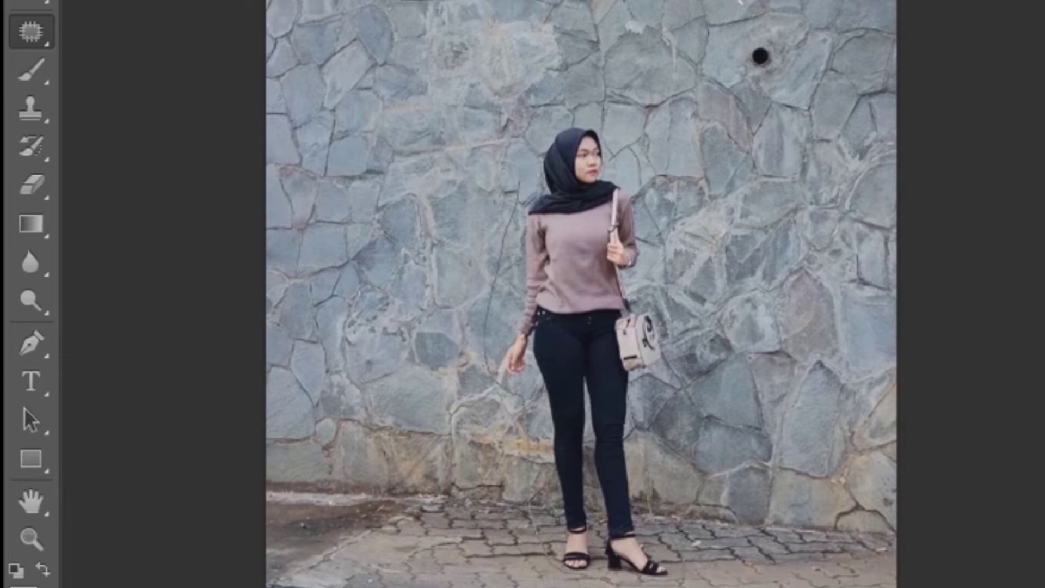
{"action": "left_click_drag", "start_coordinate": [661, 240], "coordinate": [518, 158]}
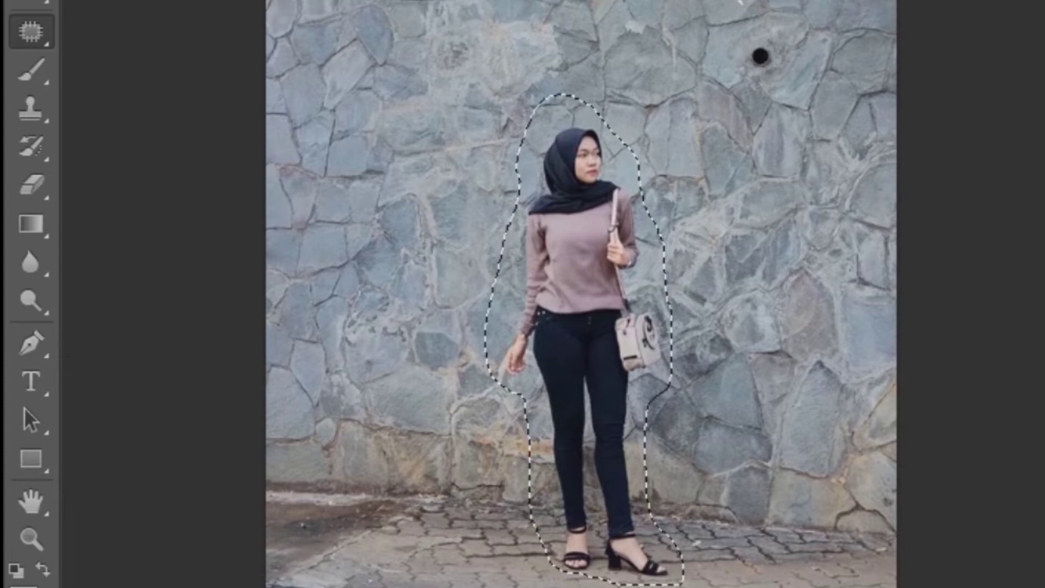
{"action": "left_click_drag", "start_coordinate": [582, 273], "coordinate": [403, 272]}
{"action": "left_click_drag", "start_coordinate": [403, 326], "coordinate": [392, 327]}
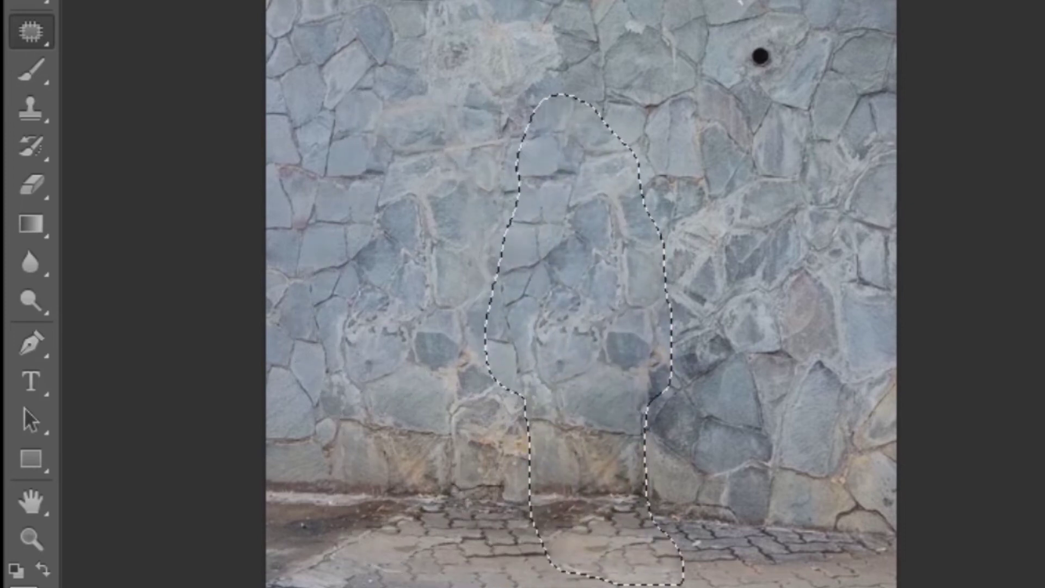
{"action": "key", "text": "ctrl+d"}
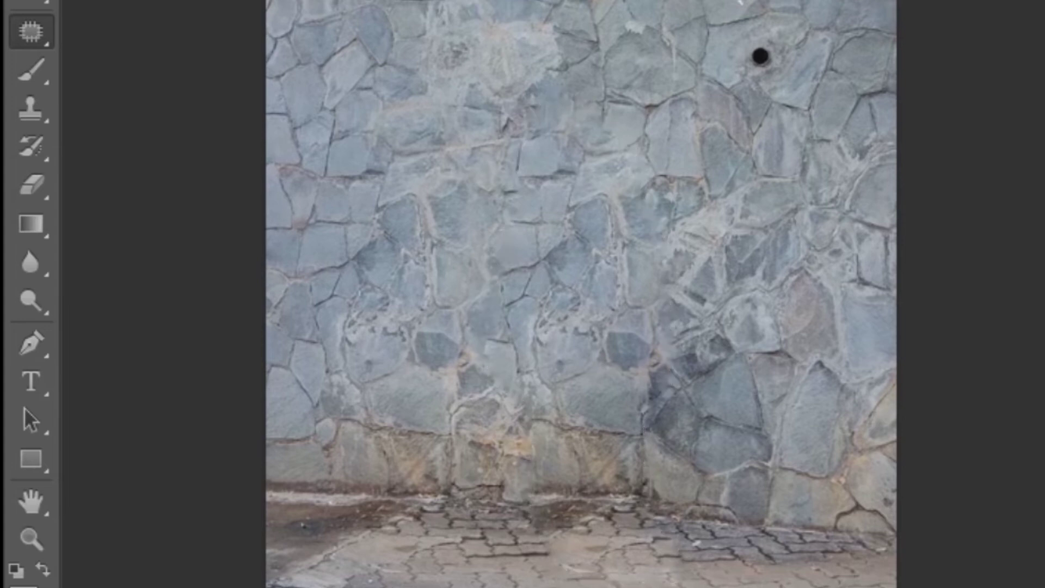
Inspect the patched wall and black hole up close, then deselect and fit the photo to view.
{"action": "key", "text": "ctrl+minus"}
{"action": "key", "text": "ctrl+plus"}
{"action": "key", "text": "ctrl+plus"}
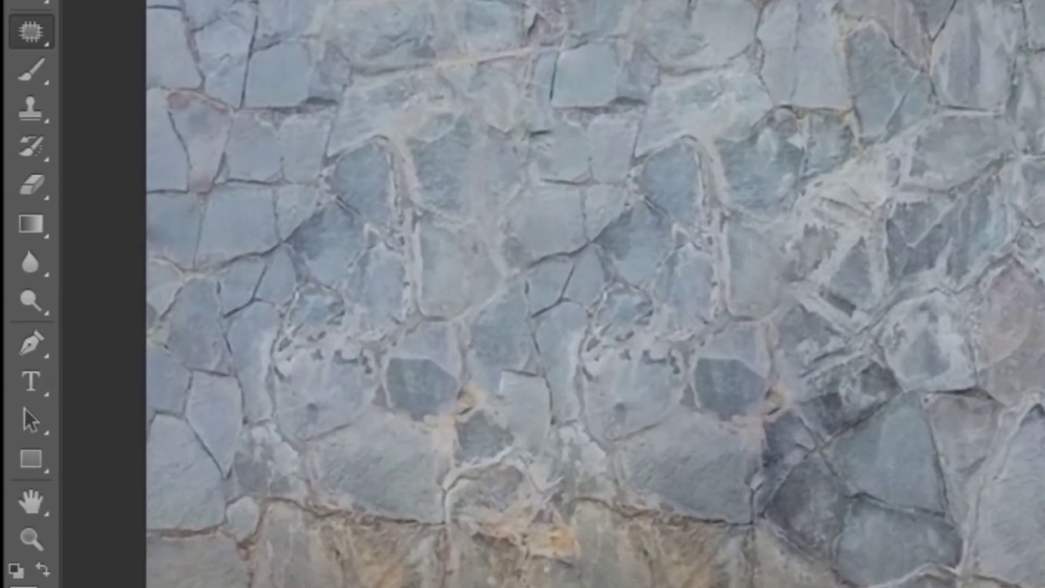
{"action": "key", "text": "ctrl+plus"}
{"action": "key", "text": "ctrl+minus"}
{"action": "key", "text": "ctrl+minus"}
{"action": "key", "text": "ctrl+minus"}
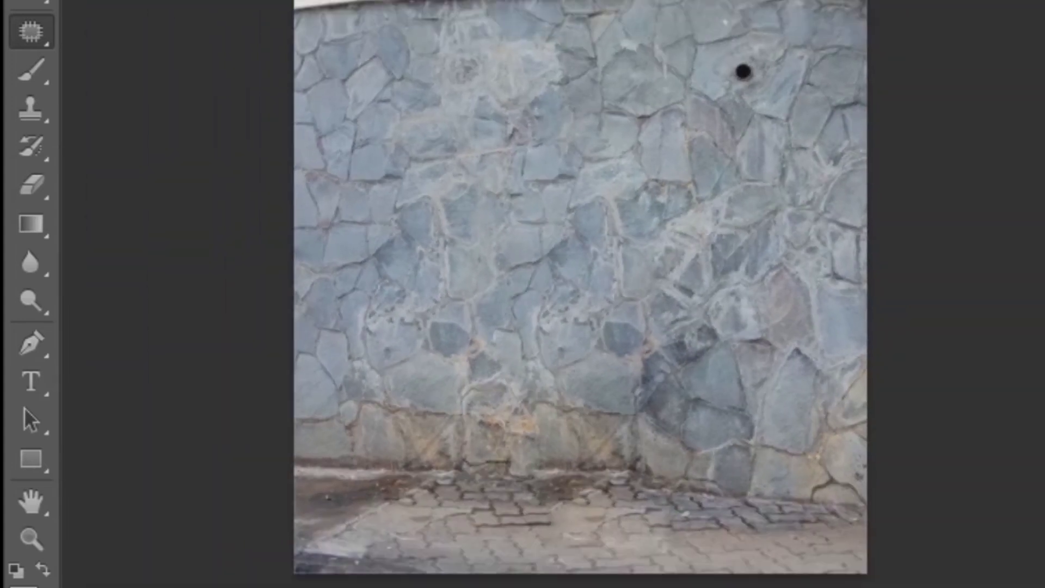
{"action": "key", "text": "ctrl+plus"}
{"action": "key", "text": "ctrl+plus"}
{"action": "key", "text": "ctrl+plus"}
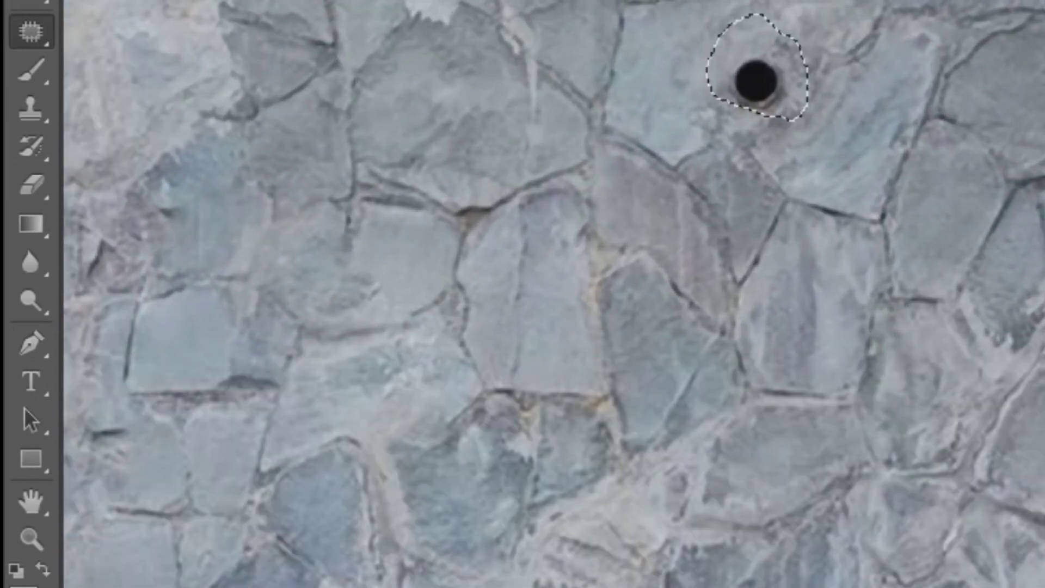
{"action": "key", "text": "ctrl+d"}
{"action": "key", "text": "ctrl+0"}
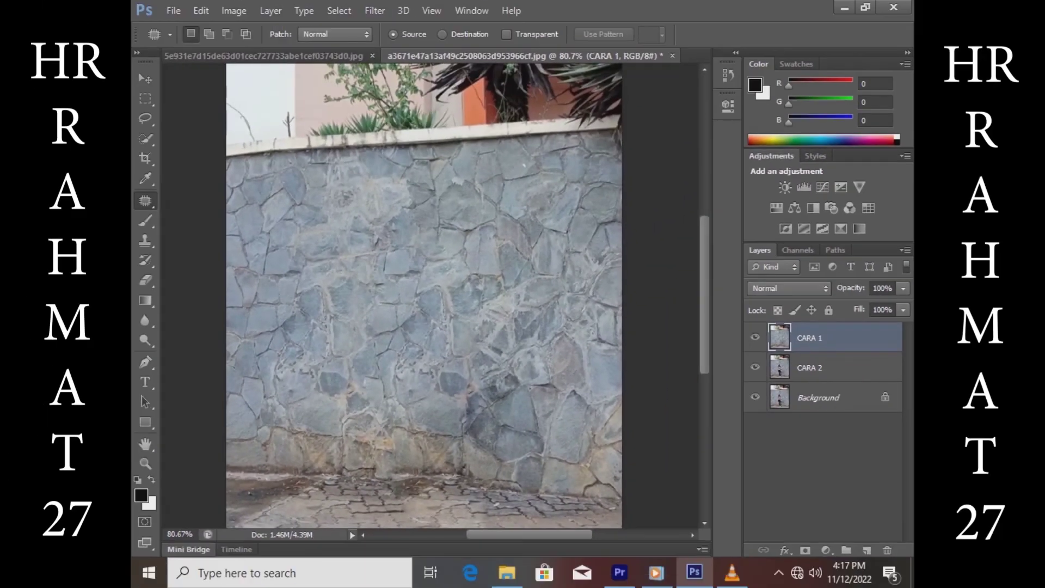
Compare CARA 1 with the original, leave it hidden, and make CARA 2 the active layer.
{"action": "scroll", "coordinate": [424, 296], "scroll_direction": "down", "scroll_amount": 2}
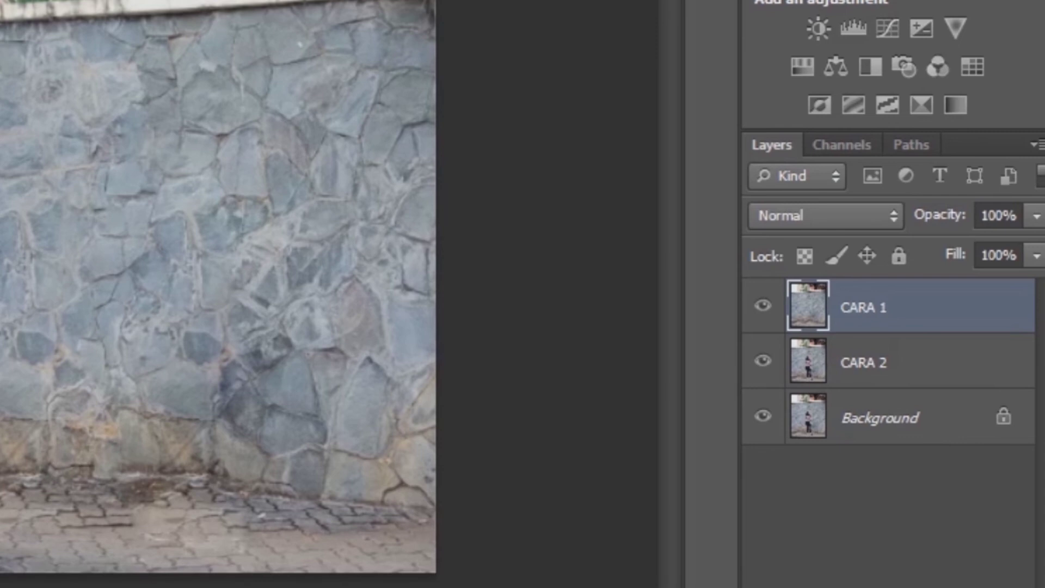
{"action": "left_click", "coordinate": [762, 306]}
{"action": "left_click", "coordinate": [763, 306]}
{"action": "left_click", "coordinate": [763, 305]}
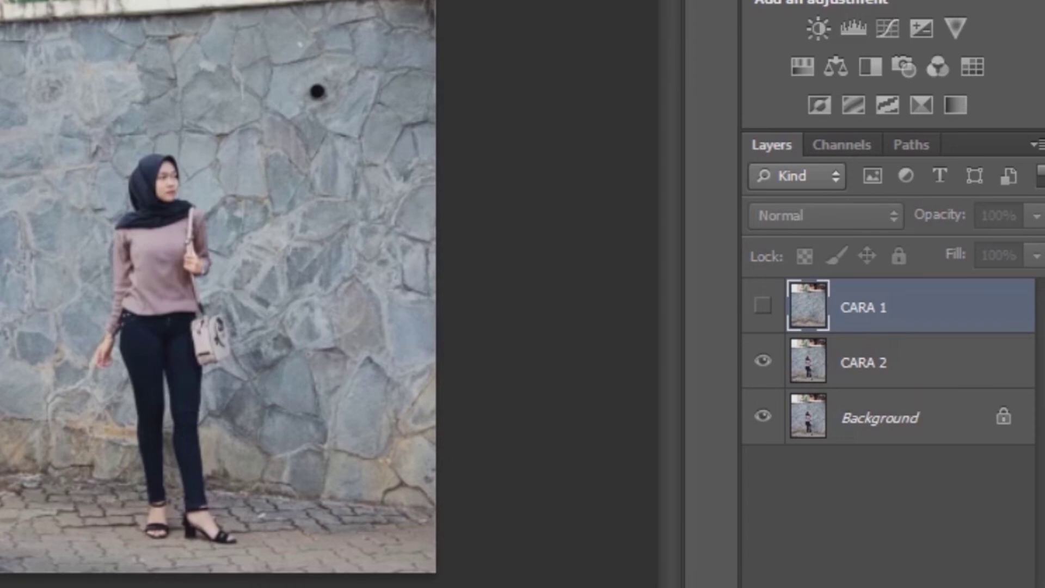
{"action": "key", "text": "alt+bracketleft"}
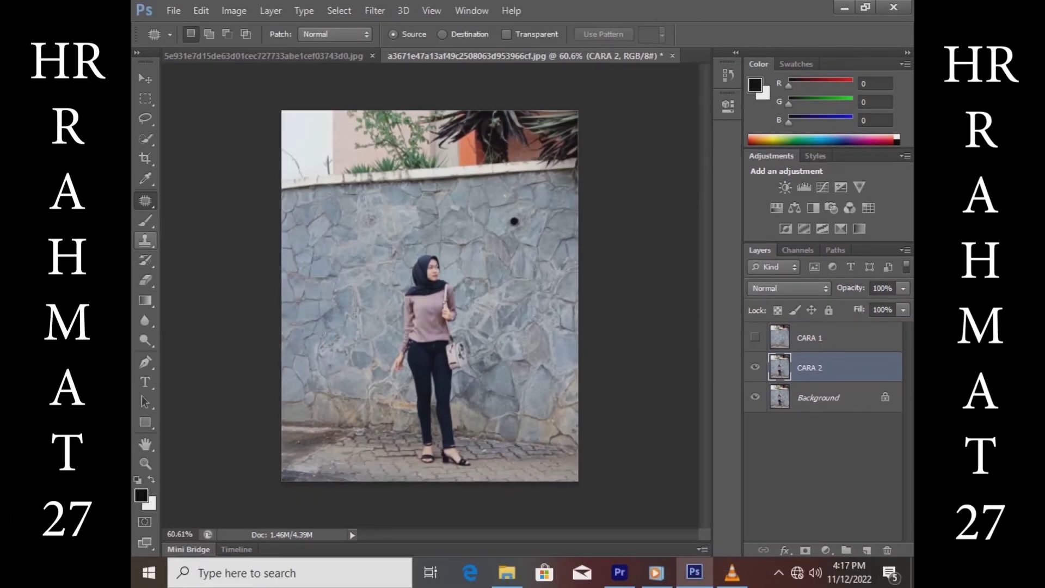
{"action": "left_click", "coordinate": [145, 240]}
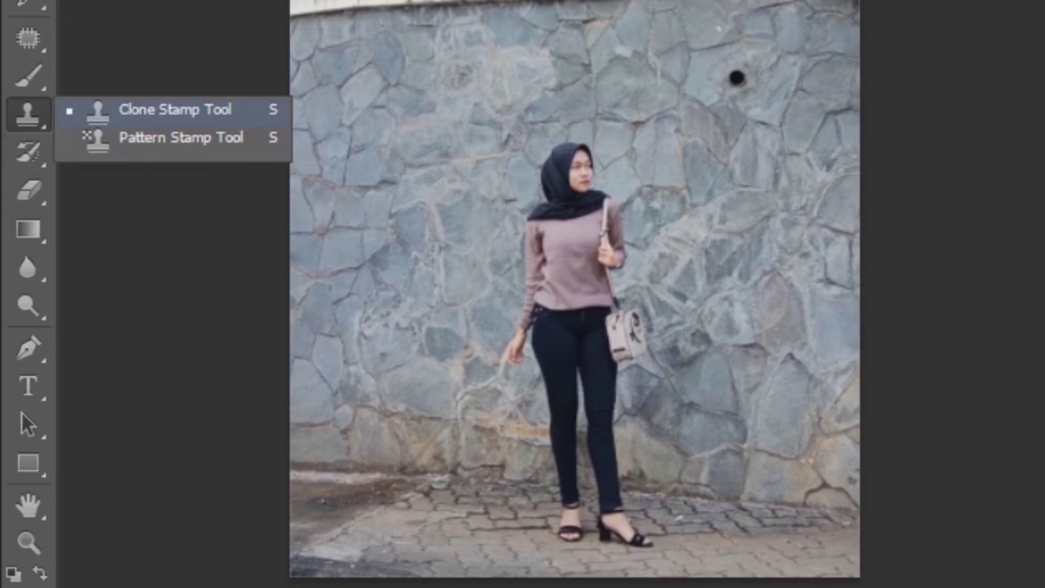
Choose the Clone Stamp Tool from the stamp tool flyout.
{"action": "left_click", "coordinate": [174, 109]}
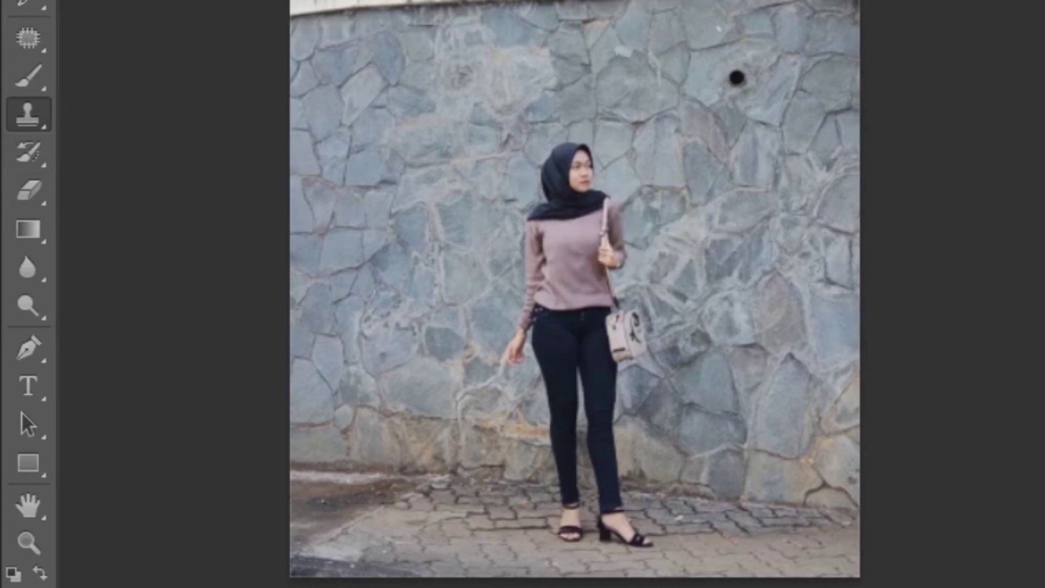